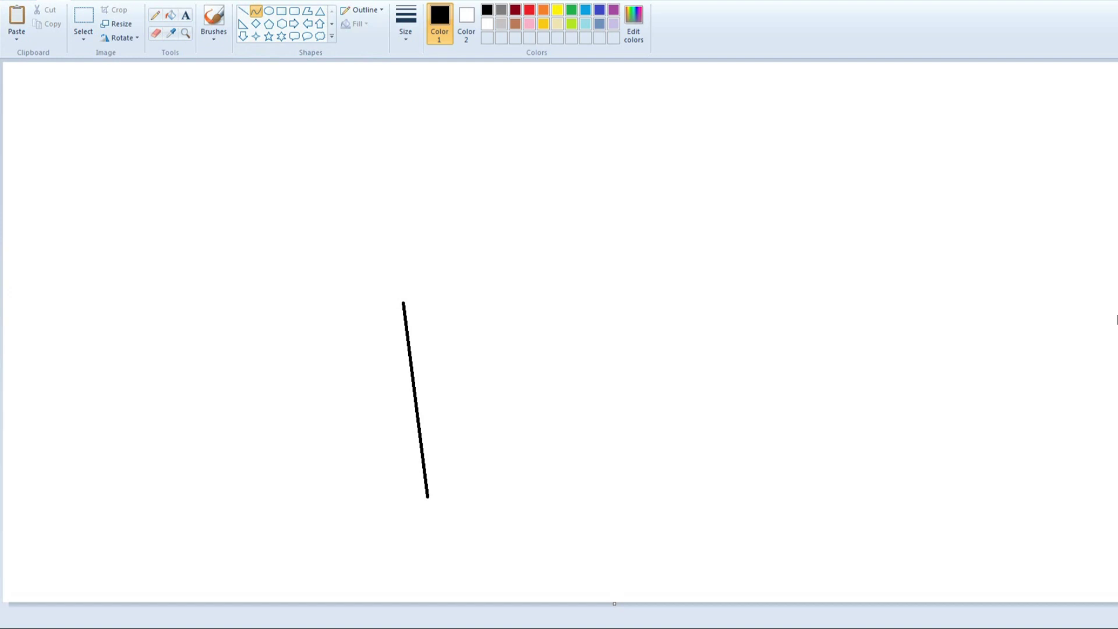
# - Draw the cup's slanted right side and join both sides with a slightly downward-curved base
pyautogui.moveTo(589, 301); pyautogui.dragTo(573, 497)
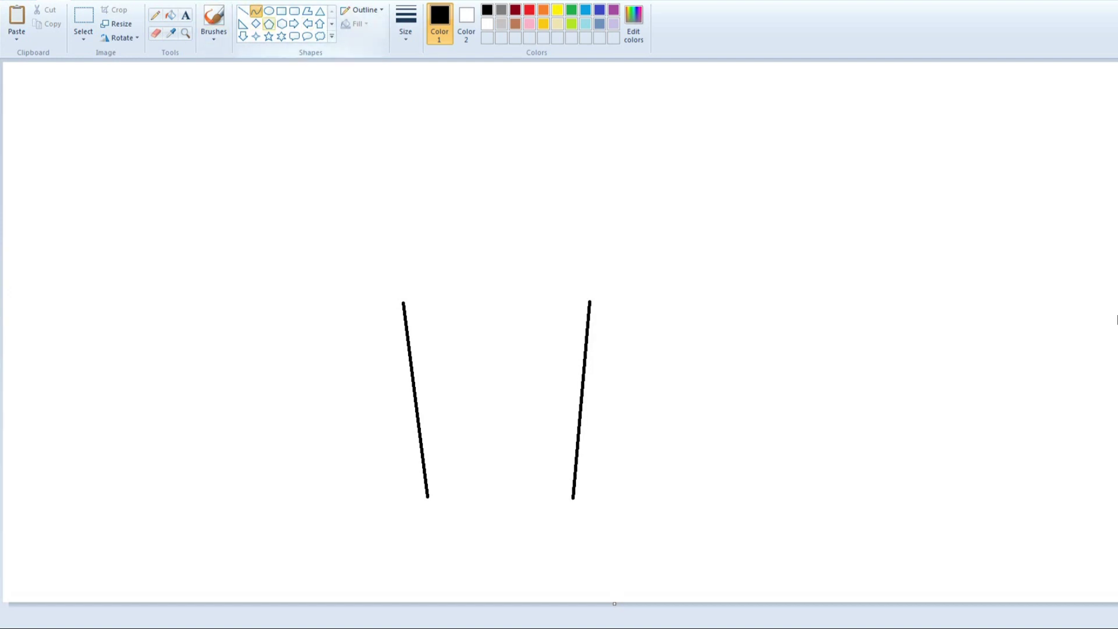
pyautogui.moveTo(428, 499); pyautogui.dragTo(567, 499)
pyautogui.moveTo(500, 499); pyautogui.dragTo(500, 512)
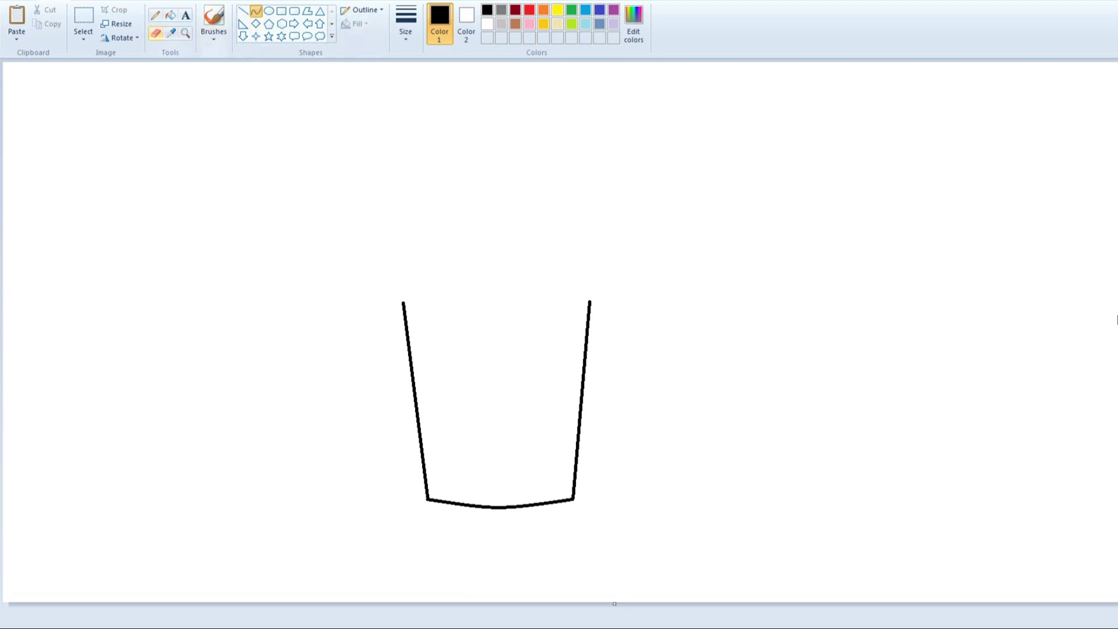
# - Trim the tops of the cup's two sides level and draw a flat ellipse across them as the rim
pyautogui.click(242, 11)
pyautogui.click(84, 21)
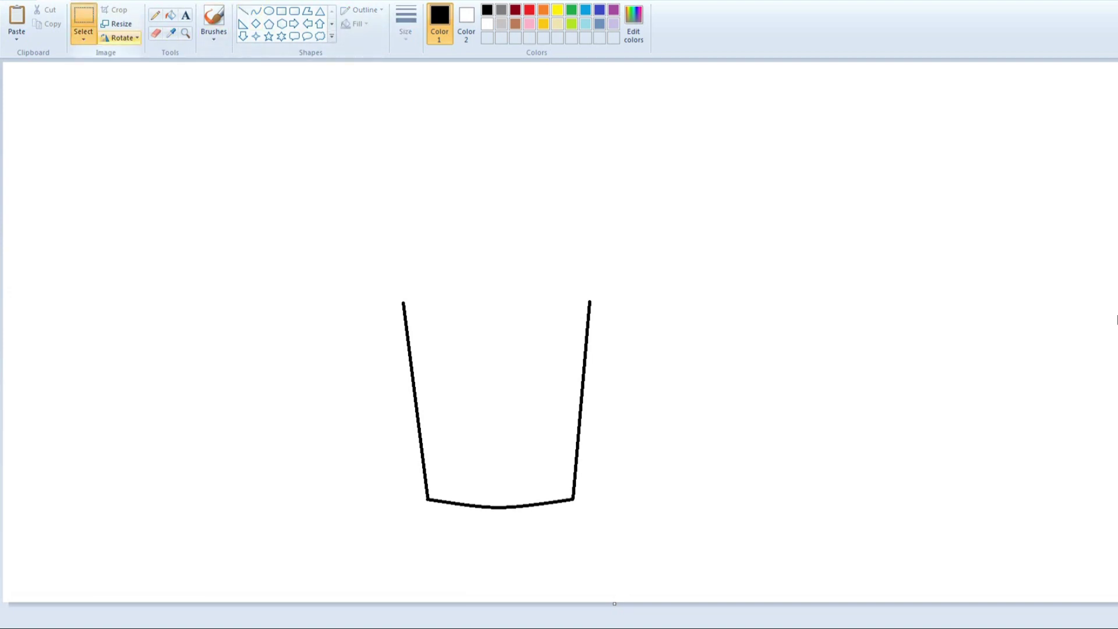
pyautogui.moveTo(388, 290); pyautogui.dragTo(638, 307)
pyautogui.click(83, 38)
pyautogui.click(111, 139)
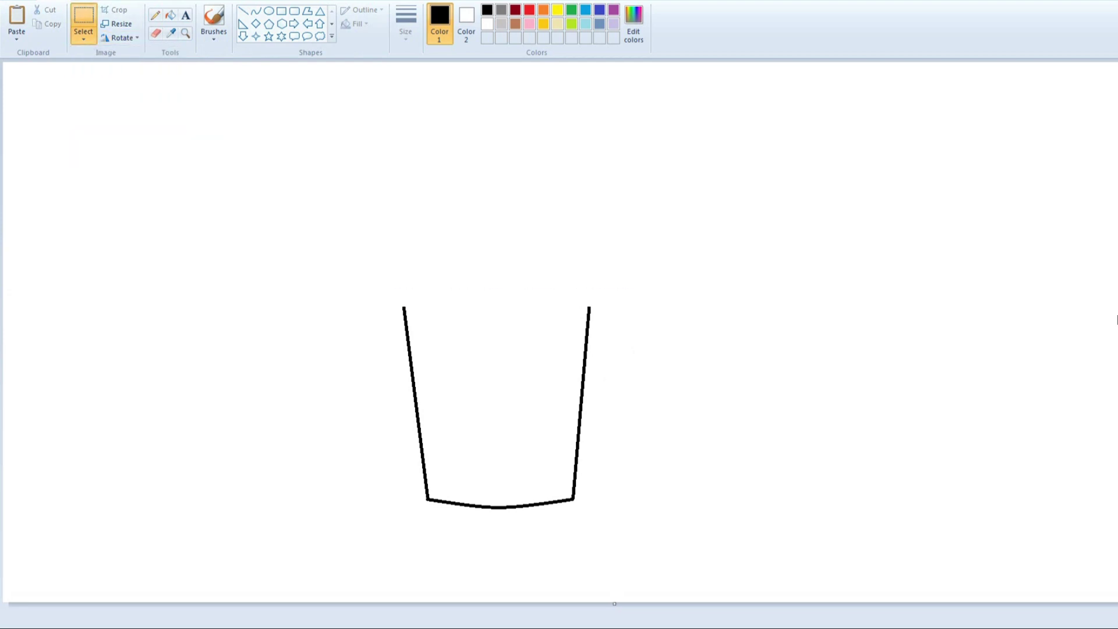
pyautogui.click(269, 11)
pyautogui.moveTo(392, 293); pyautogui.dragTo(600, 311)
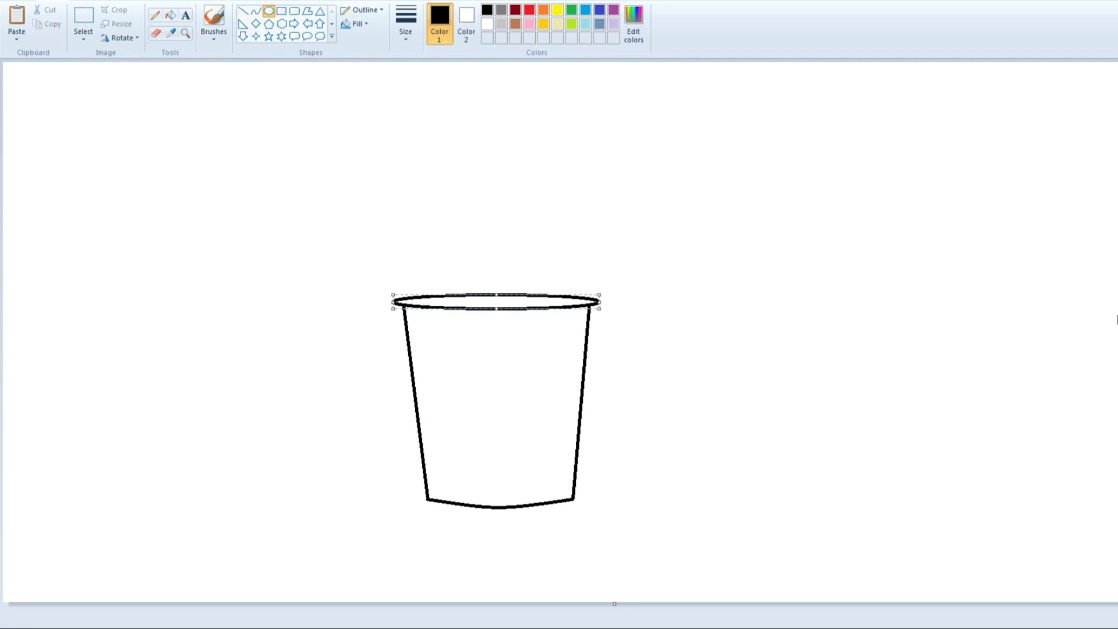
# - Draw a large ellipse overlapping the rim as the domed lid, nearly as wide as the rim
pyautogui.click(269, 10)
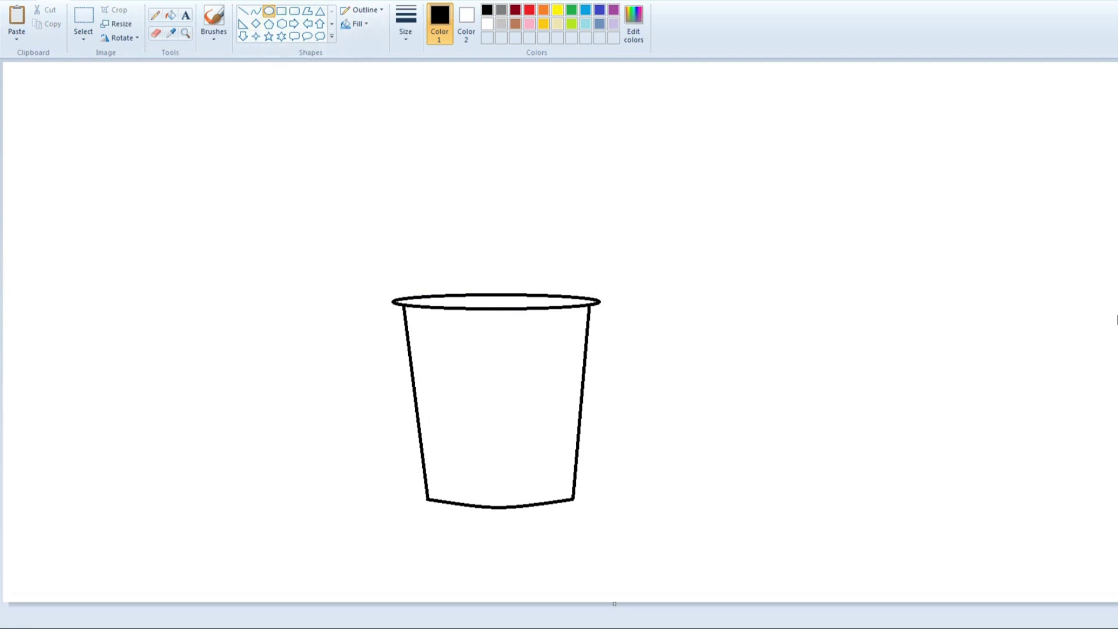
pyautogui.moveTo(440, 197)
pyautogui.mouseDown()
pyautogui.moveTo(519, 279)
pyautogui.moveTo(554, 294)
pyautogui.mouseUp()
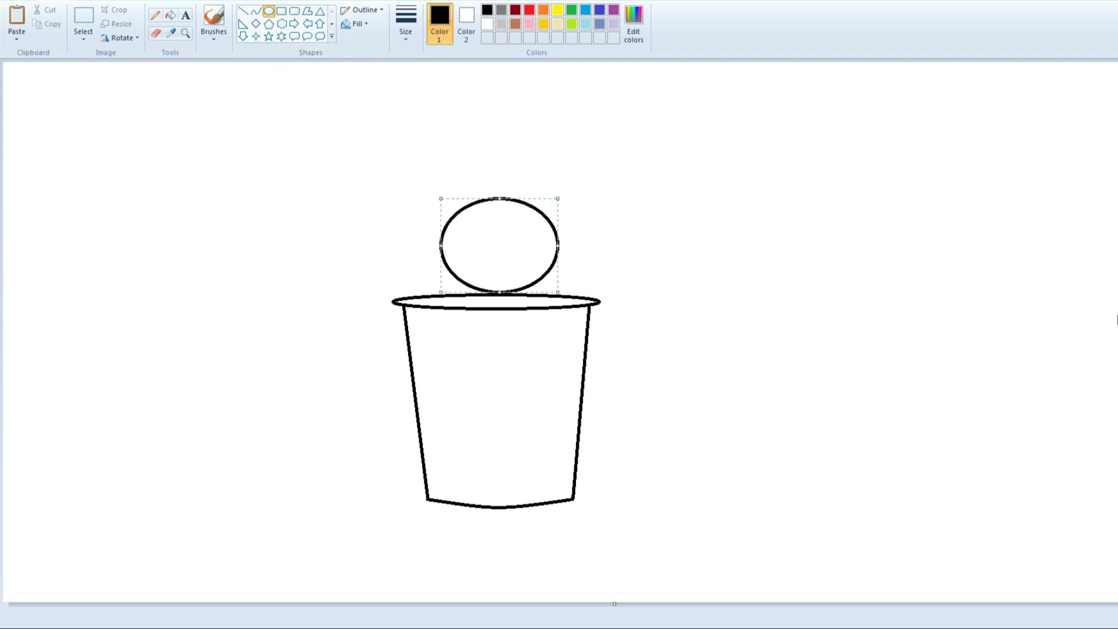
pyautogui.moveTo(496, 246); pyautogui.dragTo(411, 281)
pyautogui.moveTo(550, 281); pyautogui.dragTo(580, 281)
pyautogui.moveTo(495, 235); pyautogui.dragTo(496, 213)
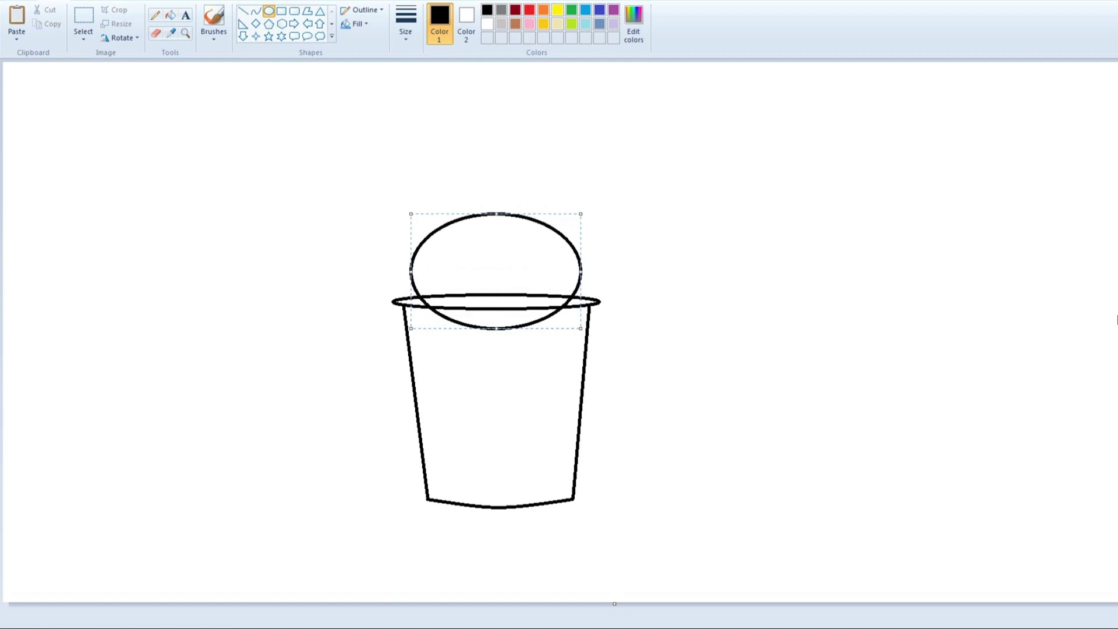
pyautogui.moveTo(410, 271); pyautogui.dragTo(397, 271)
pyautogui.moveTo(580, 271); pyautogui.dragTo(592, 270)
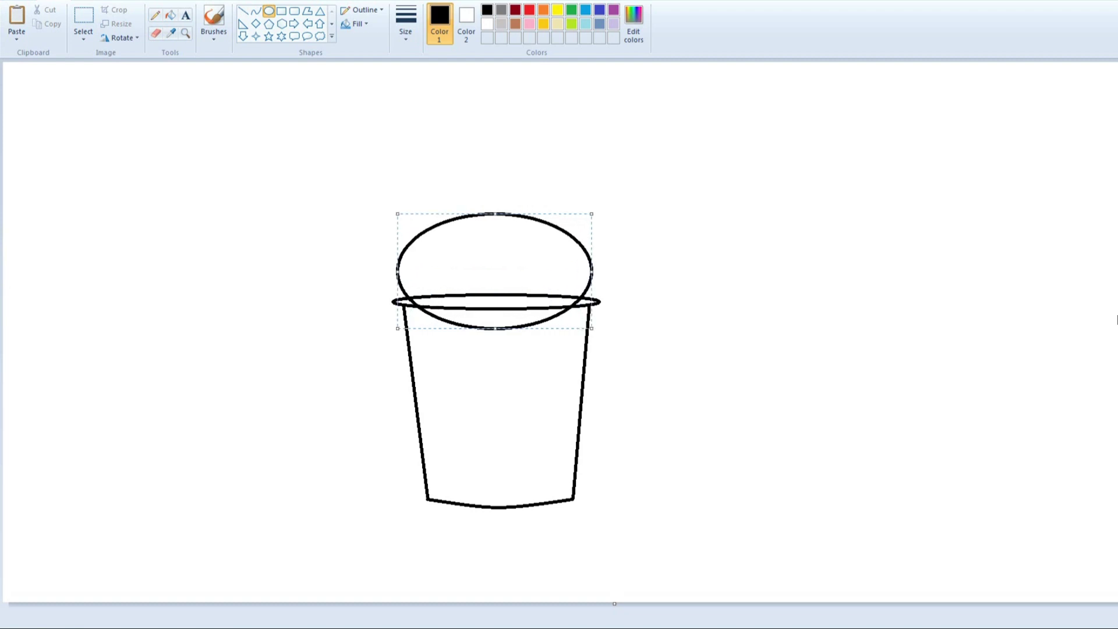
pyautogui.moveTo(495, 214); pyautogui.dragTo(495, 203)
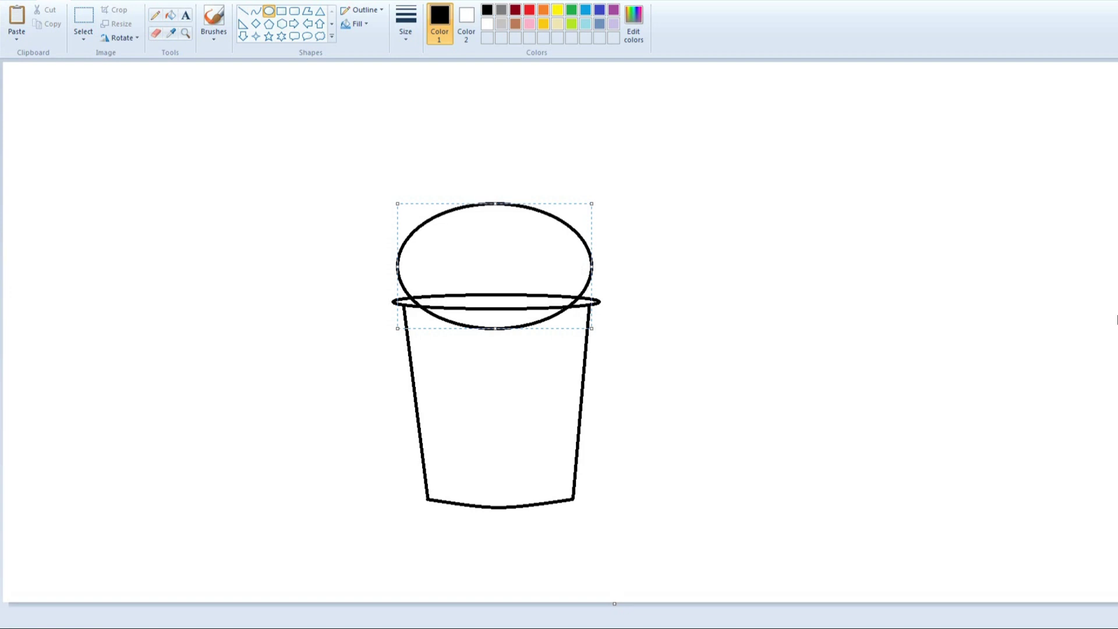
pyautogui.press('Escape')
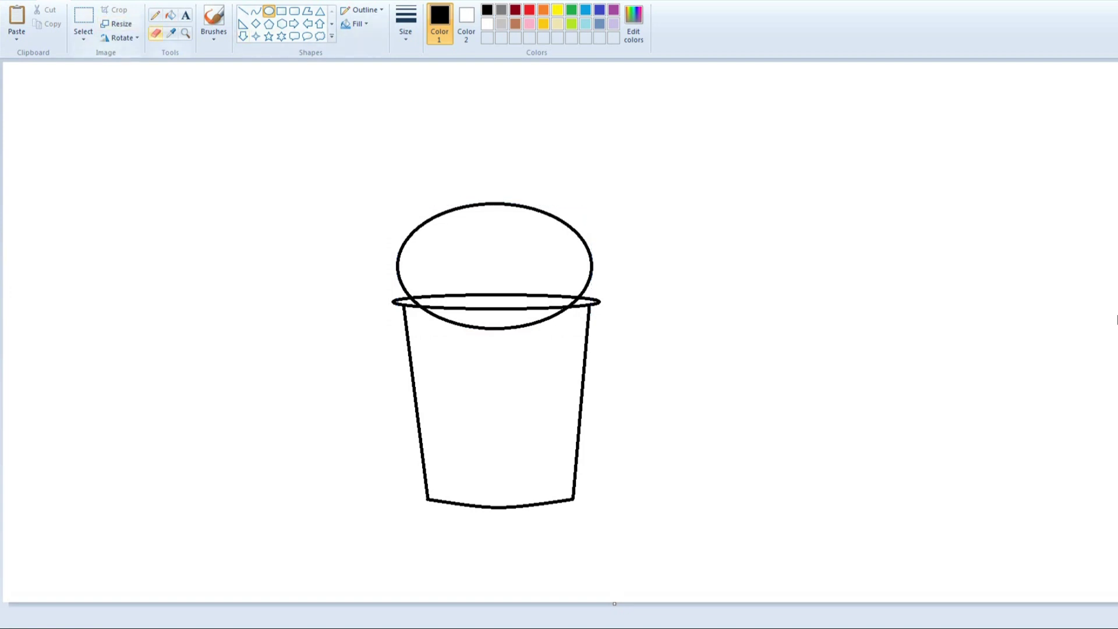
# - Erase the part of the large ellipse that lies inside and below the rim
pyautogui.click(155, 33)
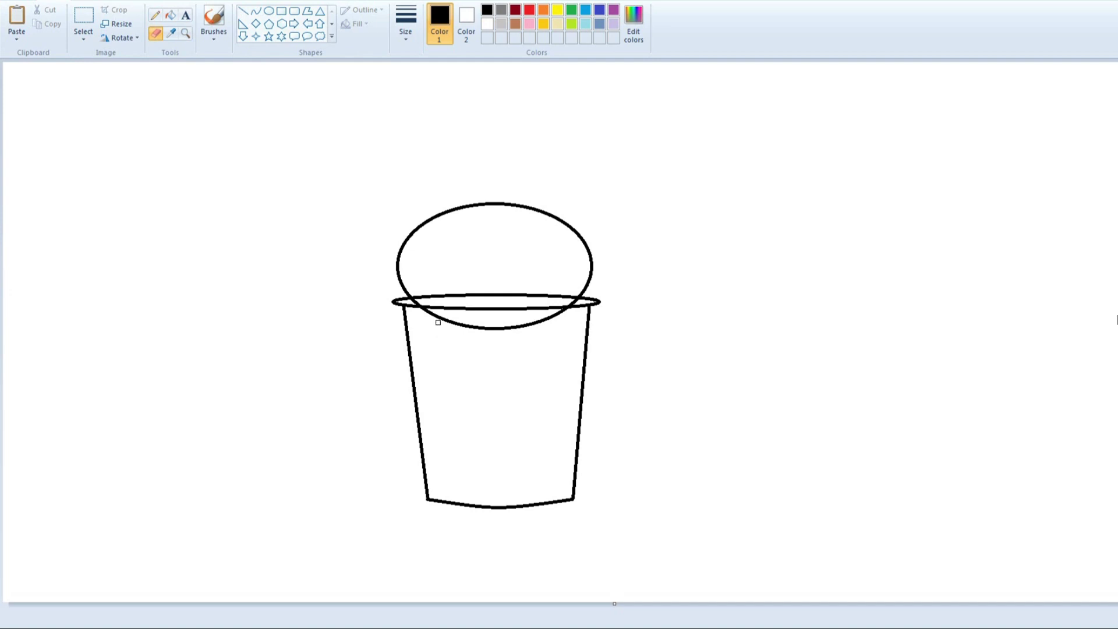
pyautogui.moveTo(438, 322)
pyautogui.mouseDown()
pyautogui.moveTo(519, 331)
pyautogui.moveTo(481, 342)
pyautogui.moveTo(480, 329)
pyautogui.moveTo(563, 311)
pyautogui.mouseUp()
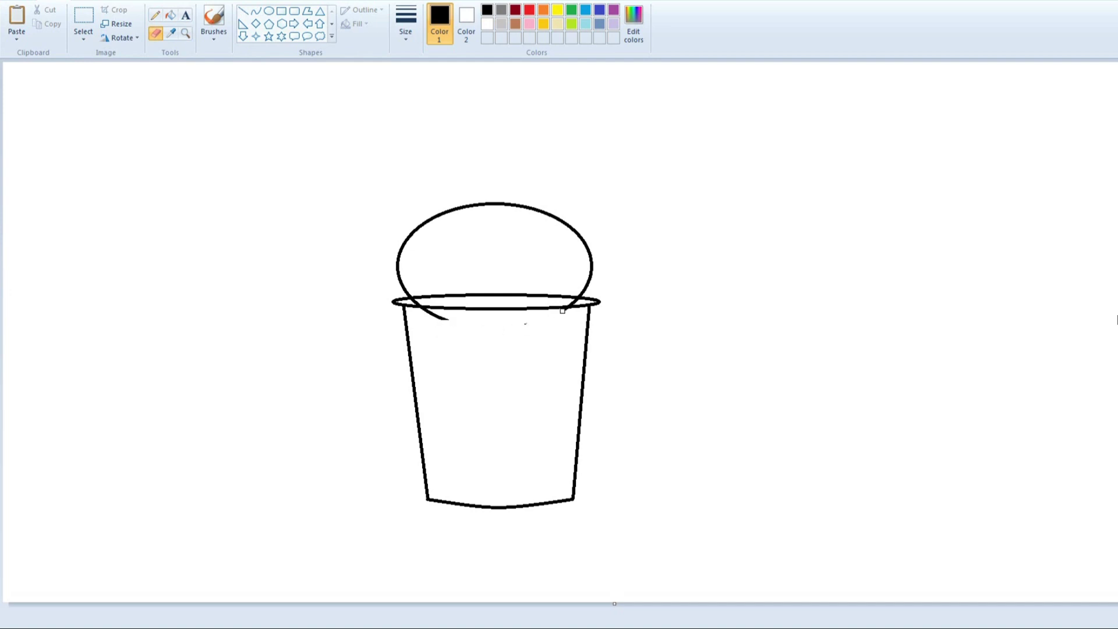
pyautogui.moveTo(449, 324); pyautogui.dragTo(426, 312)
pyautogui.moveTo(562, 301); pyautogui.dragTo(585, 301)
# - Add a small oval on top of the dome and draw the straw's two upright lines and lower slanted edge above it
pyautogui.click(268, 11)
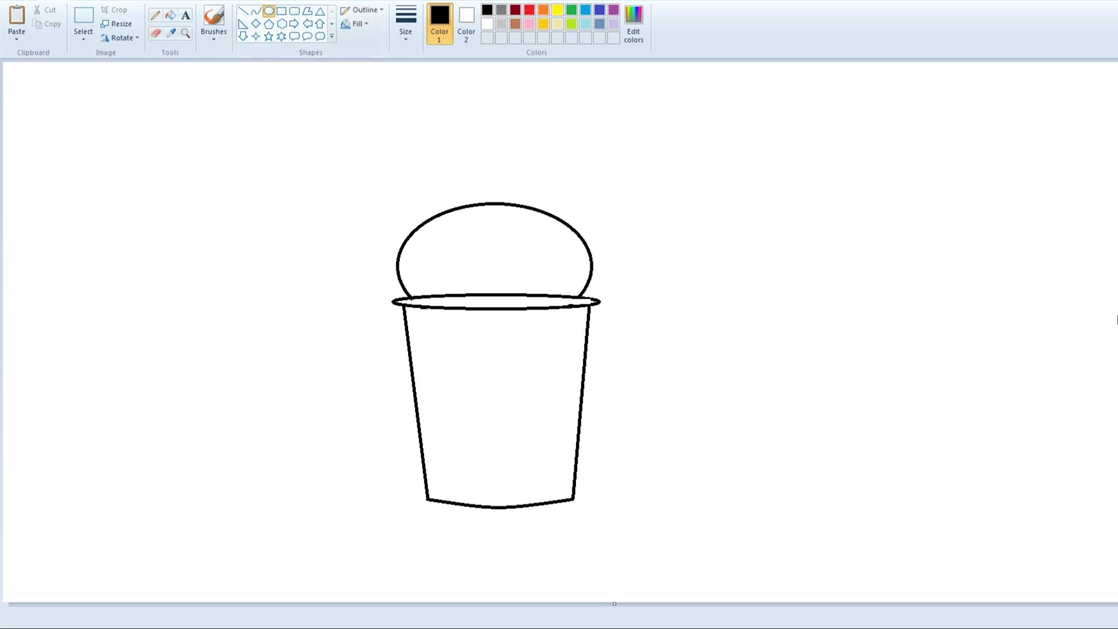
pyautogui.moveTo(476, 179)
pyautogui.mouseDown()
pyautogui.moveTo(486, 198)
pyautogui.moveTo(514, 205)
pyautogui.mouseUp()
pyautogui.click(243, 10)
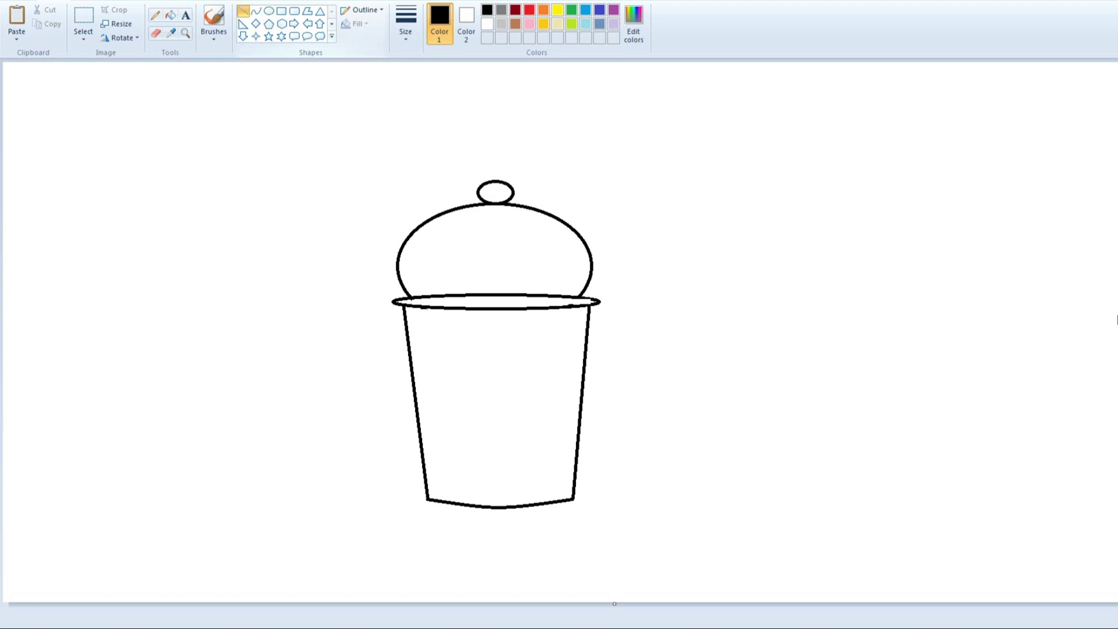
pyautogui.moveTo(490, 171)
pyautogui.mouseDown()
pyautogui.moveTo(486, 104)
pyautogui.moveTo(508, 117)
pyautogui.moveTo(509, 184)
pyautogui.mouseUp()
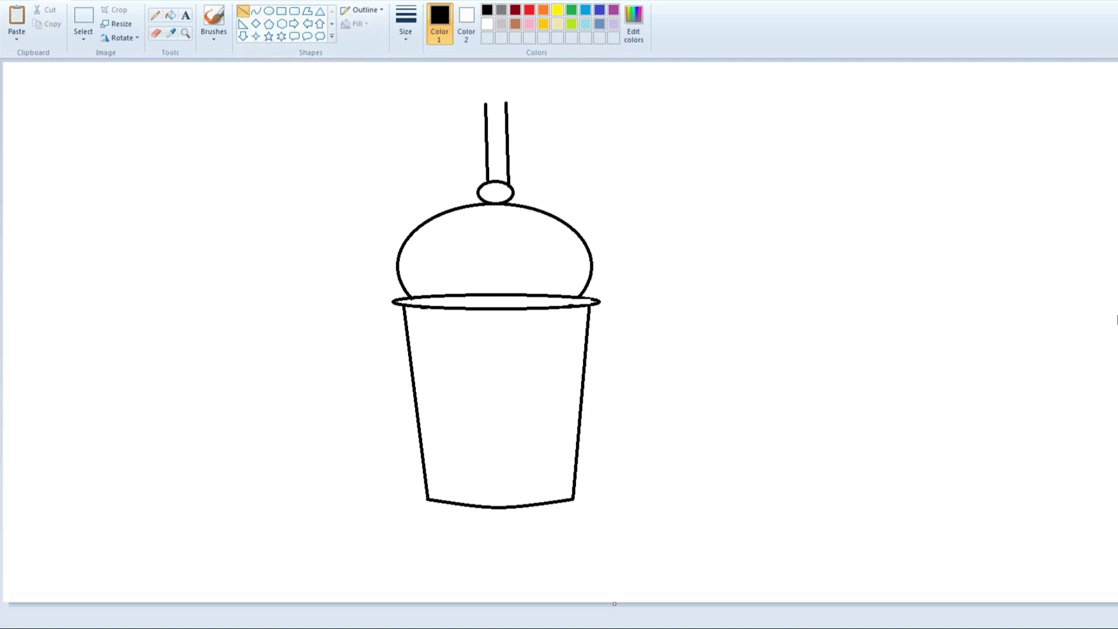
pyautogui.moveTo(516, 99); pyautogui.dragTo(574, 83)
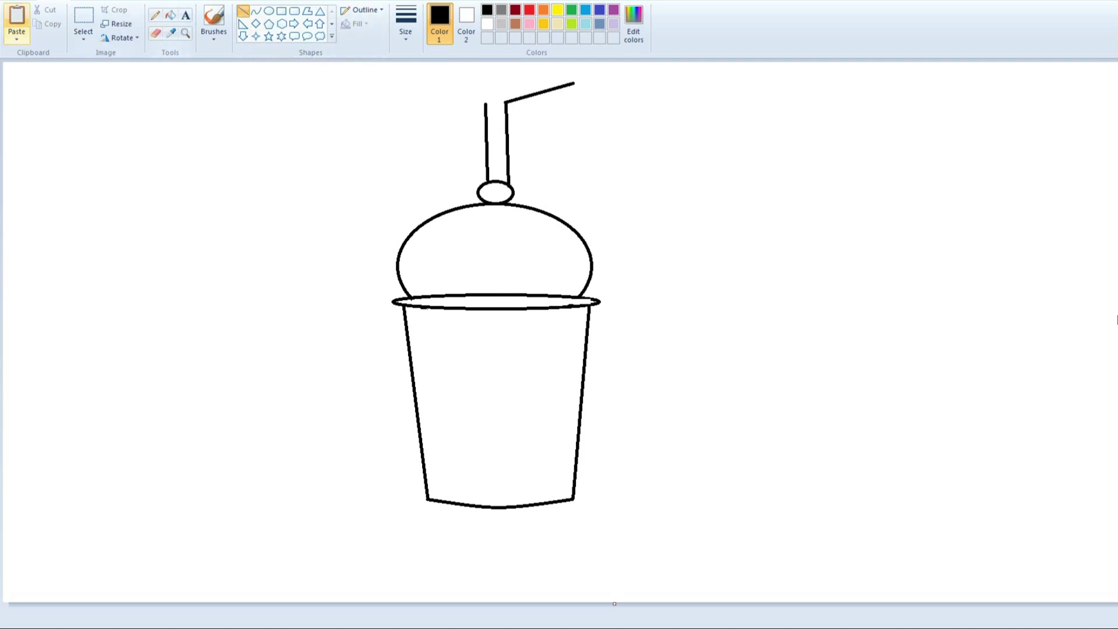
# - Move the whole cup drawing slightly down the canvas to make room above the straw
pyautogui.click(83, 17)
pyautogui.moveTo(327, 76)
pyautogui.mouseDown()
pyautogui.moveTo(637, 217)
pyautogui.moveTo(664, 533)
pyautogui.mouseUp()
pyautogui.moveTo(495, 304); pyautogui.dragTo(495, 336)
pyautogui.press('Escape')
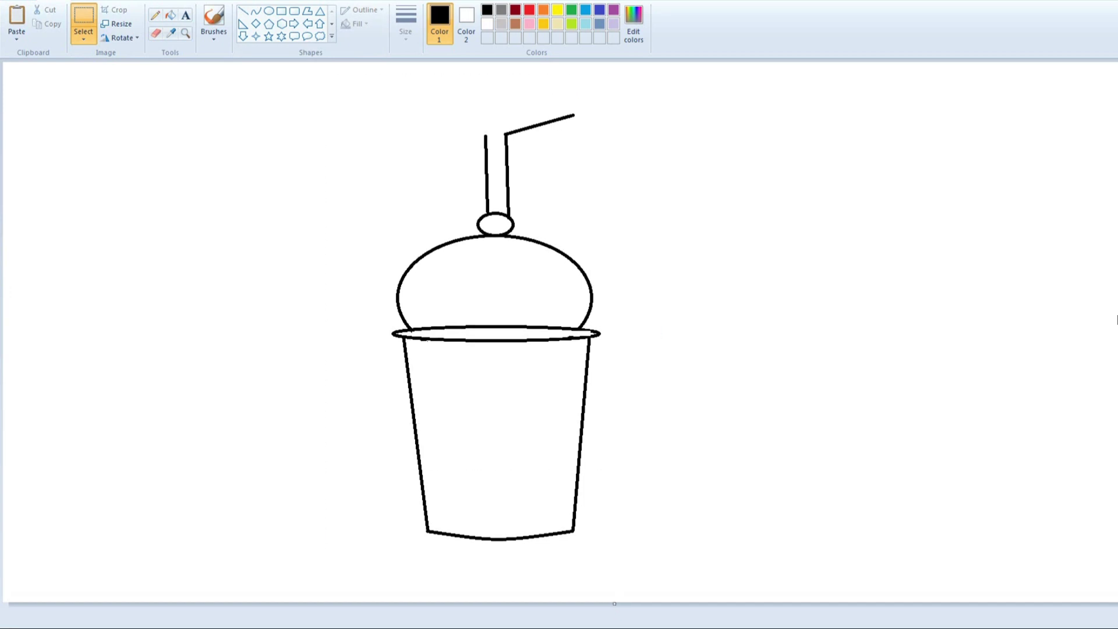
# - Complete the bent straw's outline with its upper slanted edge and a short line closing the tip
pyautogui.click(243, 10)
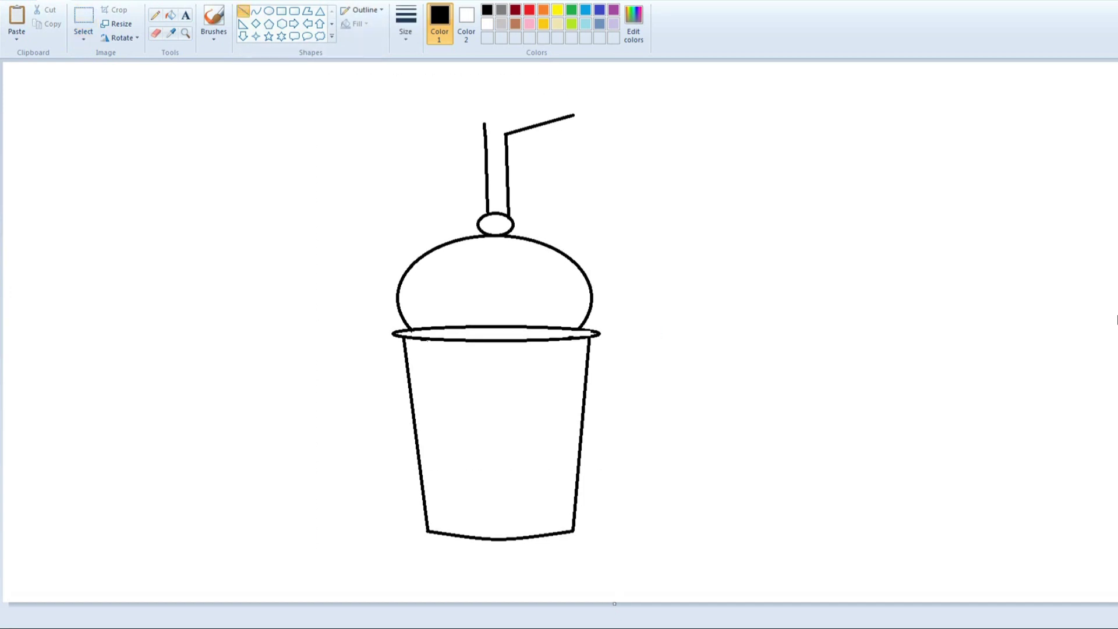
pyautogui.moveTo(484, 123)
pyautogui.mouseDown()
pyautogui.moveTo(483, 110)
pyautogui.moveTo(566, 95)
pyautogui.mouseUp()
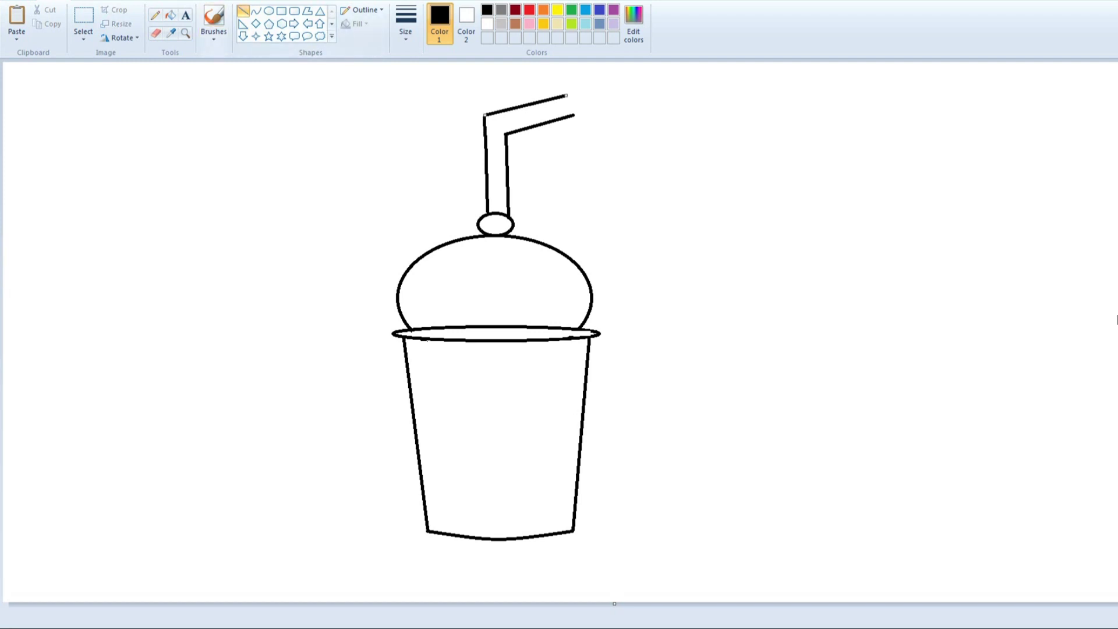
pyautogui.click(243, 10)
pyautogui.moveTo(572, 106); pyautogui.dragTo(573, 115)
# - Add two parallel diagonal fold lines at the straw's bend and a curved line near its tip
pyautogui.click(255, 11)
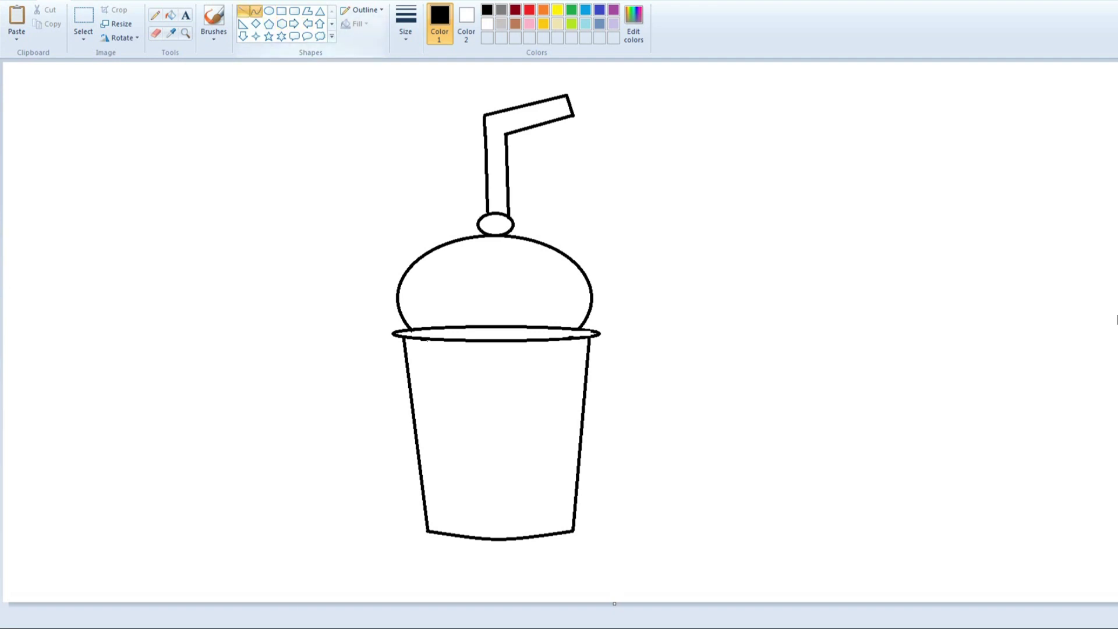
pyautogui.click(243, 11)
pyautogui.moveTo(485, 115); pyautogui.dragTo(507, 135)
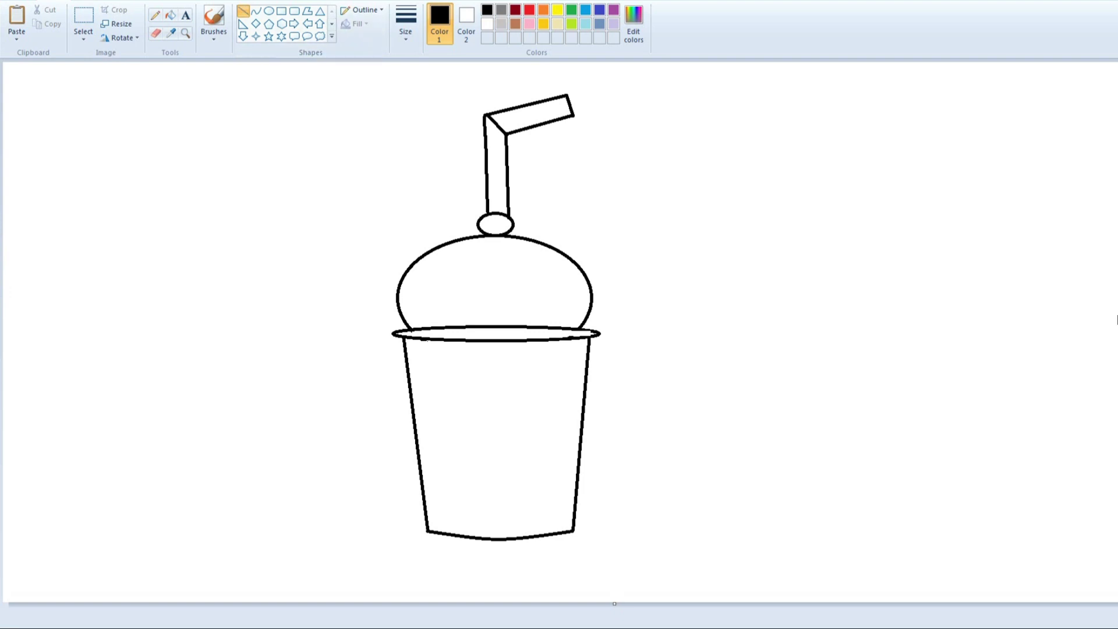
pyautogui.moveTo(486, 121); pyautogui.dragTo(505, 141)
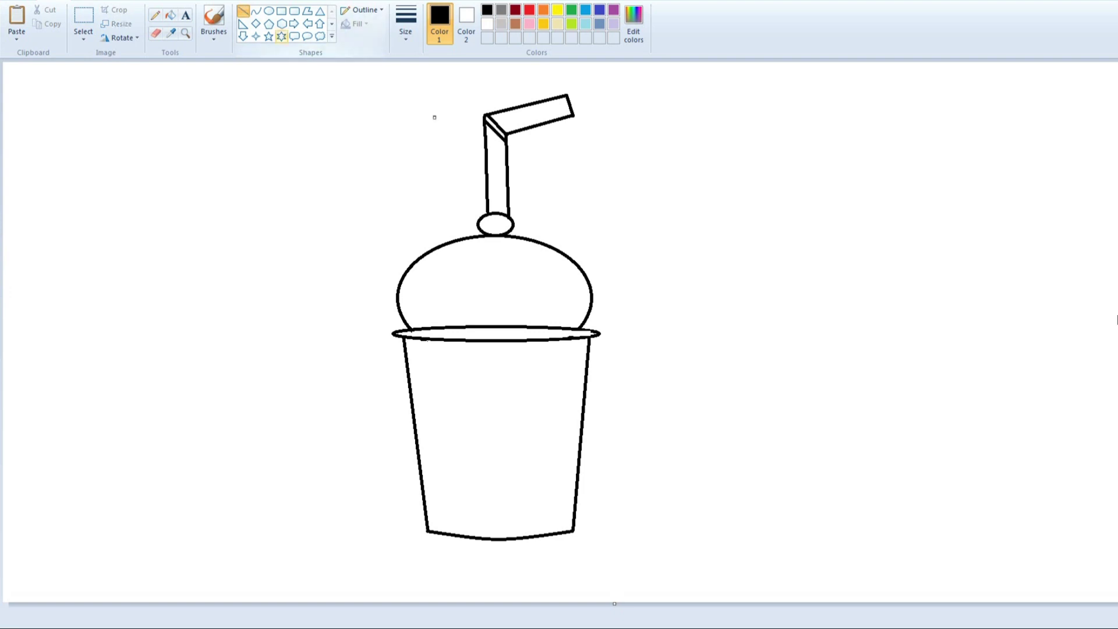
pyautogui.click(268, 11)
pyautogui.click(242, 11)
pyautogui.click(256, 11)
pyautogui.moveTo(555, 99); pyautogui.dragTo(558, 117)
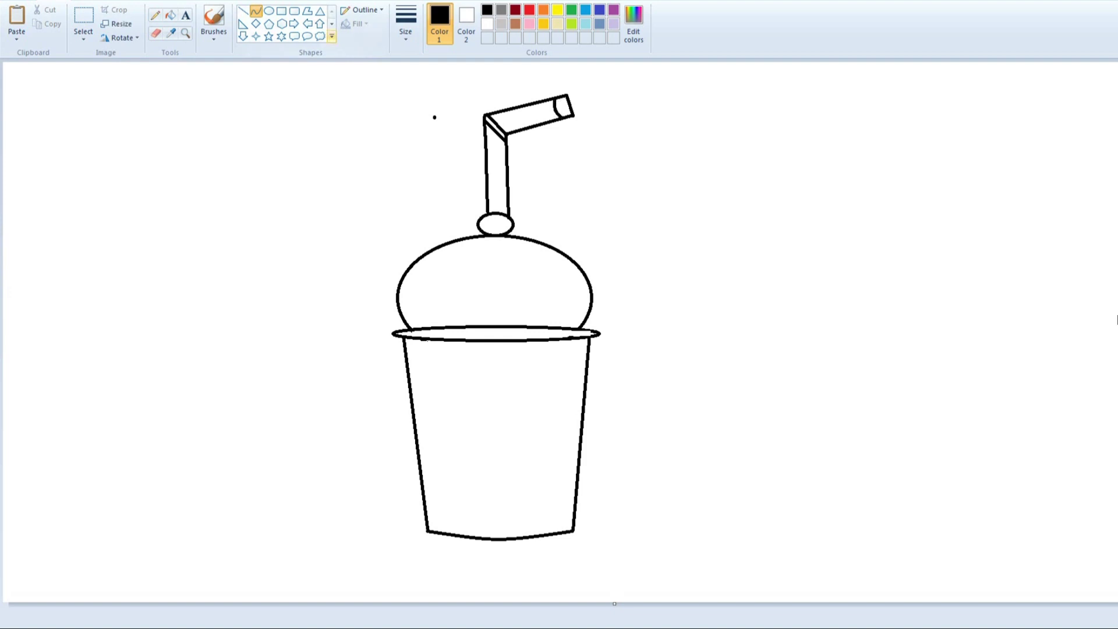
# - Draw the straw's lower part inside the cup with two vertical lines below the rim and a short closing line
pyautogui.click(281, 11)
pyautogui.moveTo(486, 342)
pyautogui.mouseDown()
pyautogui.moveTo(507, 367)
pyautogui.moveTo(490, 440)
pyautogui.mouseUp()
pyautogui.hotkey('ctrl', 'z')
pyautogui.click(243, 11)
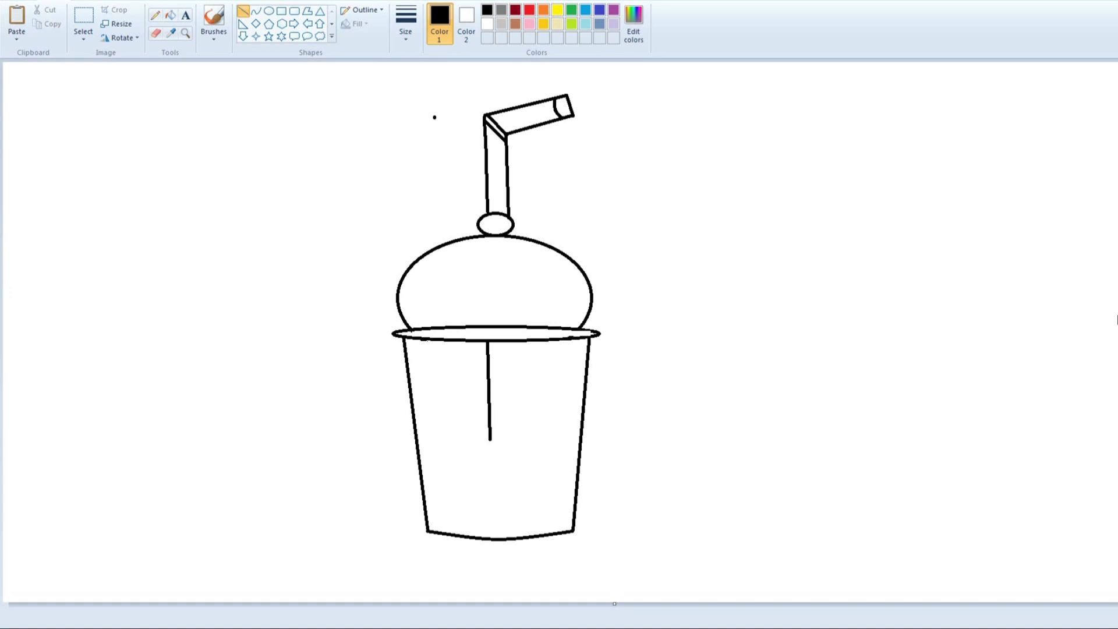
pyautogui.moveTo(512, 344); pyautogui.dragTo(514, 442)
pyautogui.press('Escape')
pyautogui.moveTo(500, 437); pyautogui.dragTo(515, 437)
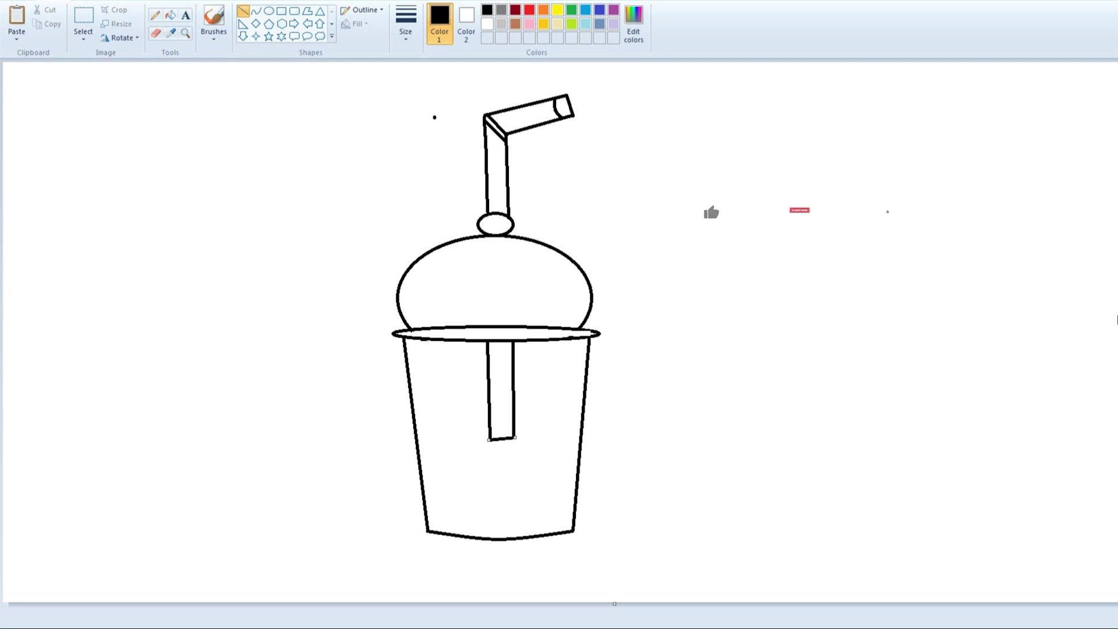
pyautogui.press('Escape')
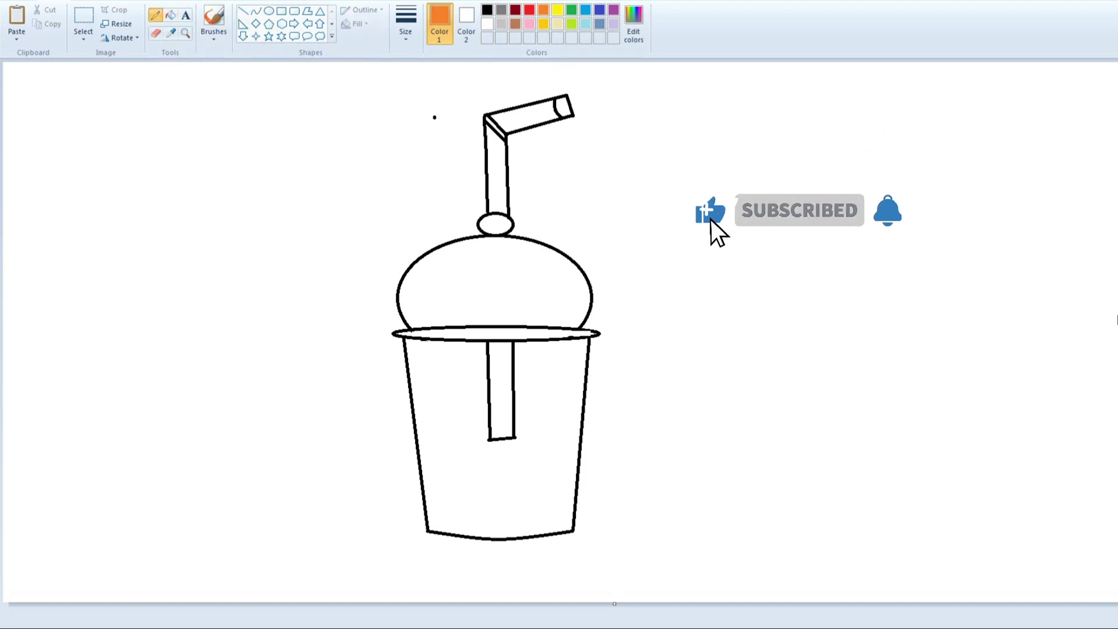
# - Draw a thin wavy orange line across the cup with the Pencil as the drink's surface
pyautogui.moveTo(417, 432)
pyautogui.mouseDown()
pyautogui.moveTo(440, 411)
pyautogui.moveTo(581, 424)
pyautogui.mouseUp()
# - Draw a small black oval eye on the dome and place a copy beside it as the second eye
pyautogui.click(487, 9)
pyautogui.click(269, 10)
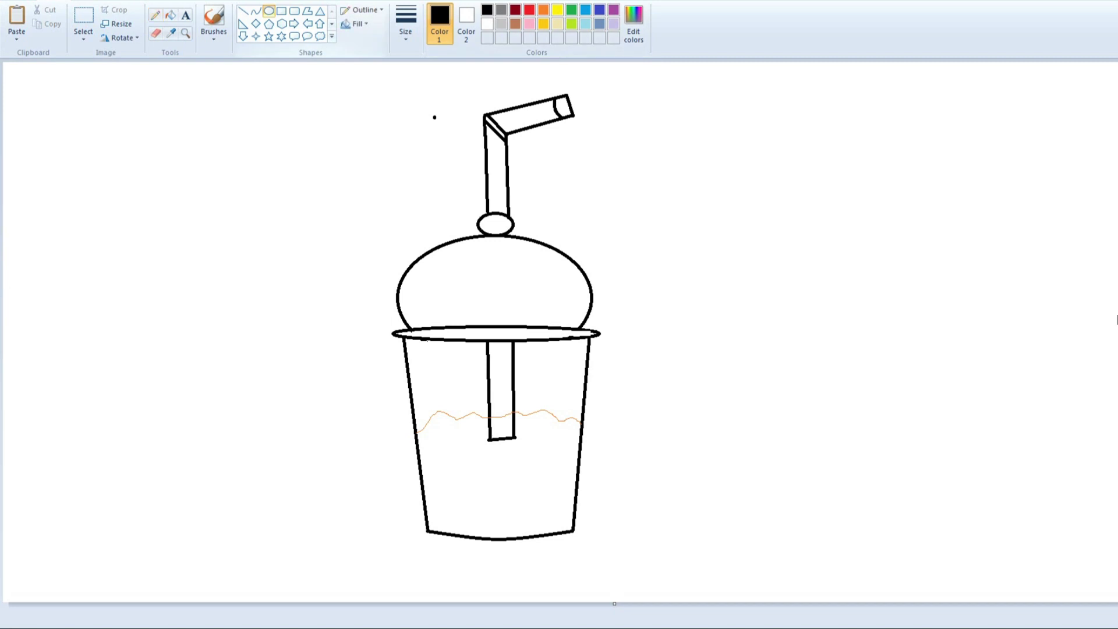
pyautogui.moveTo(458, 263)
pyautogui.mouseDown()
pyautogui.moveTo(474, 282)
pyautogui.moveTo(518, 280)
pyautogui.mouseUp()
pyautogui.hotkey('ctrl', 'z')
pyautogui.moveTo(449, 254); pyautogui.dragTo(494, 289)
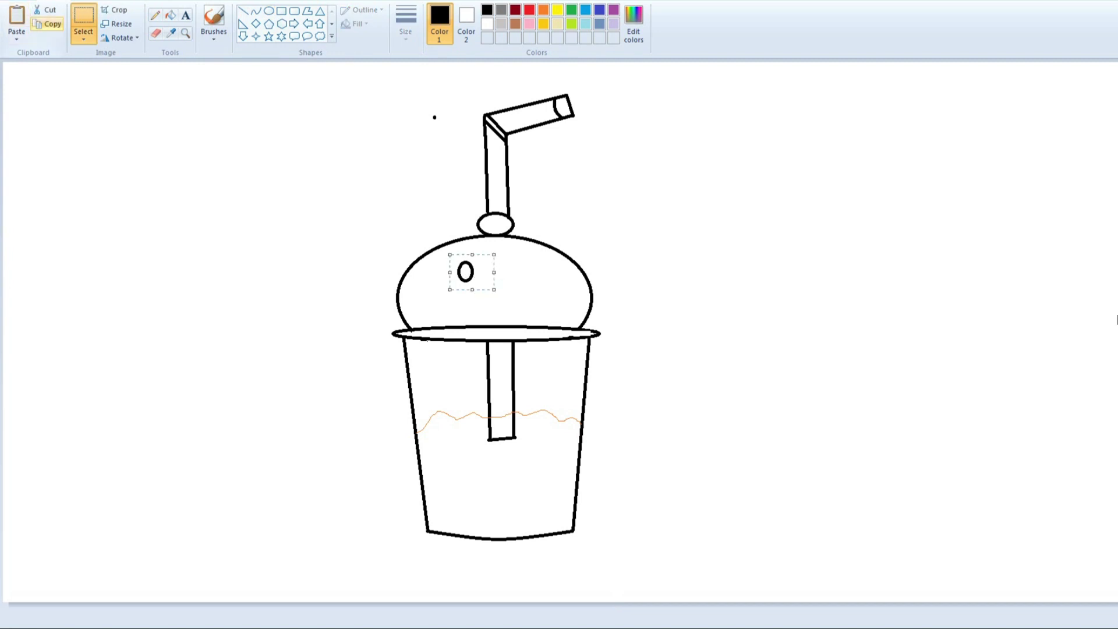
pyautogui.click(51, 24)
pyautogui.click(16, 35)
pyautogui.click(23, 53)
pyautogui.moveTo(23, 78)
pyautogui.mouseDown()
pyautogui.moveTo(308, 180)
pyautogui.moveTo(504, 267)
pyautogui.moveTo(506, 297)
pyautogui.mouseUp()
# - Draw a curved smile below the eyes and two pointed cat ears on the dome's upper edges
pyautogui.click(256, 11)
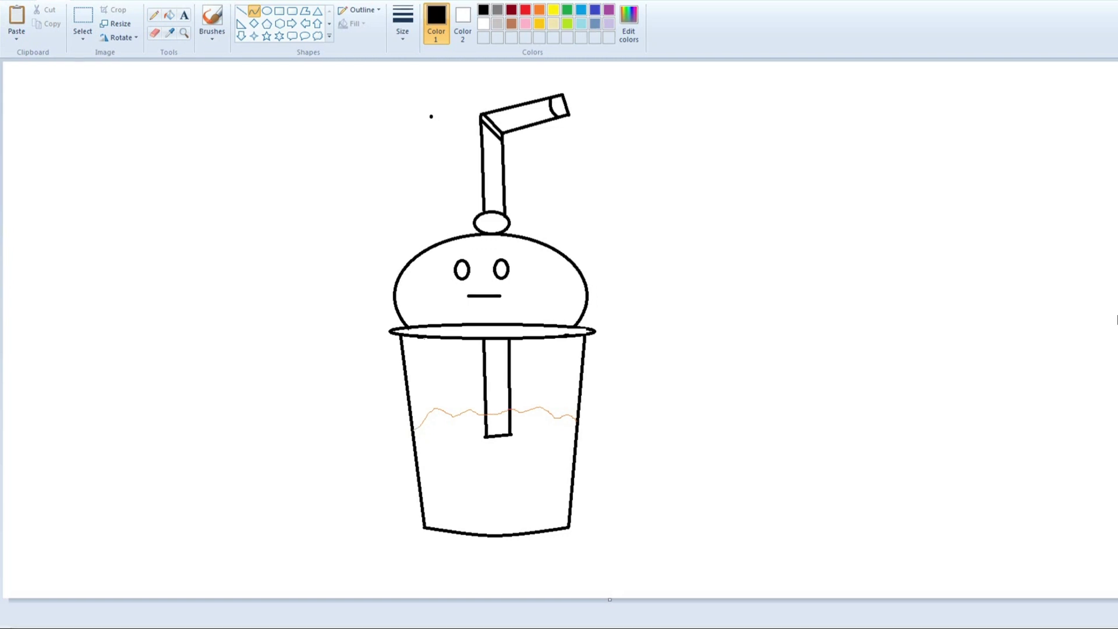
pyautogui.moveTo(484, 296); pyautogui.dragTo(484, 303)
pyautogui.moveTo(417, 251); pyautogui.dragTo(409, 220)
pyautogui.moveTo(529, 237)
pyautogui.mouseDown()
pyautogui.moveTo(566, 255)
pyautogui.moveTo(553, 236)
pyautogui.moveTo(560, 220)
pyautogui.mouseUp()
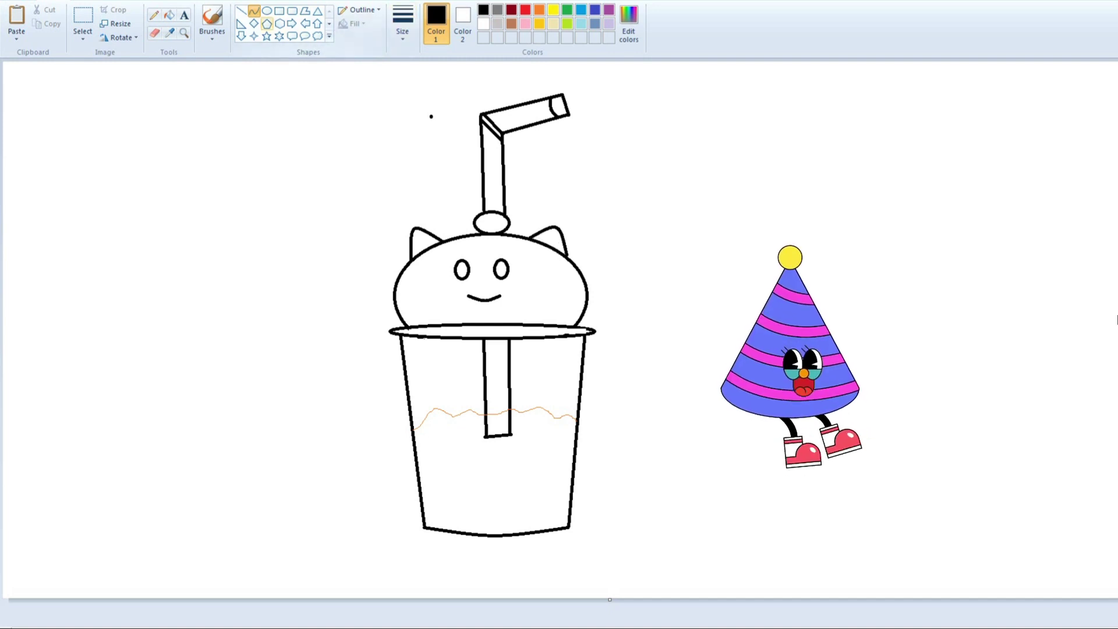
# - Draw three small heart shapes in the lower part of the cup, below the wavy line
pyautogui.click(329, 36)
pyautogui.click(241, 49)
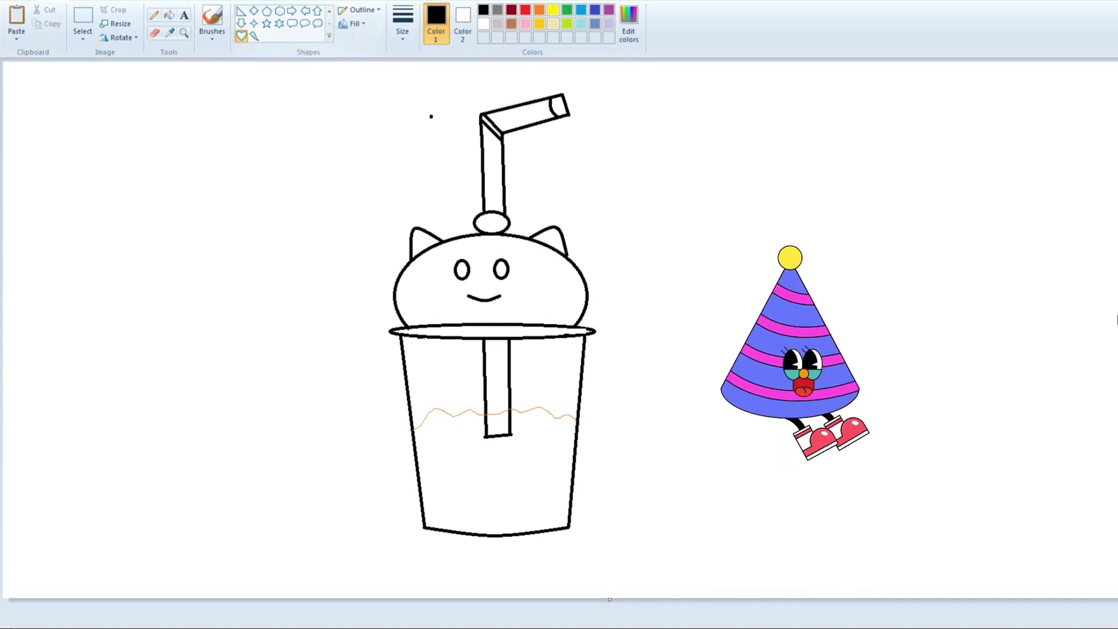
pyautogui.moveTo(445, 454)
pyautogui.mouseDown()
pyautogui.moveTo(469, 479)
pyautogui.moveTo(528, 503)
pyautogui.mouseUp()
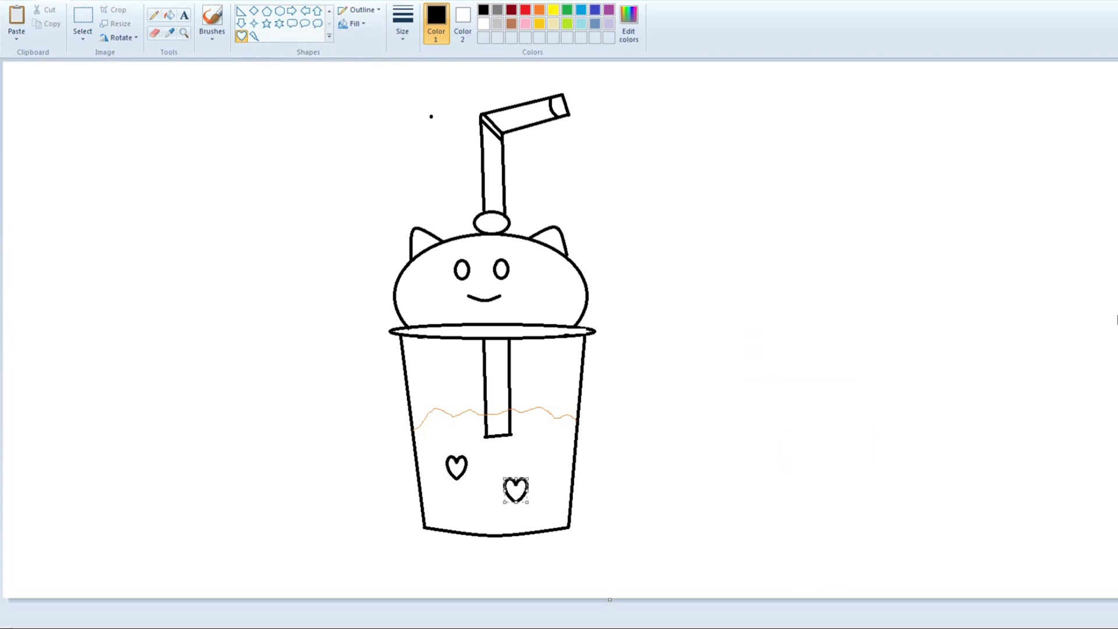
pyautogui.moveTo(524, 436); pyautogui.dragTo(547, 463)
# - Fill the drink area below the wavy line with orange
pyautogui.click(539, 9)
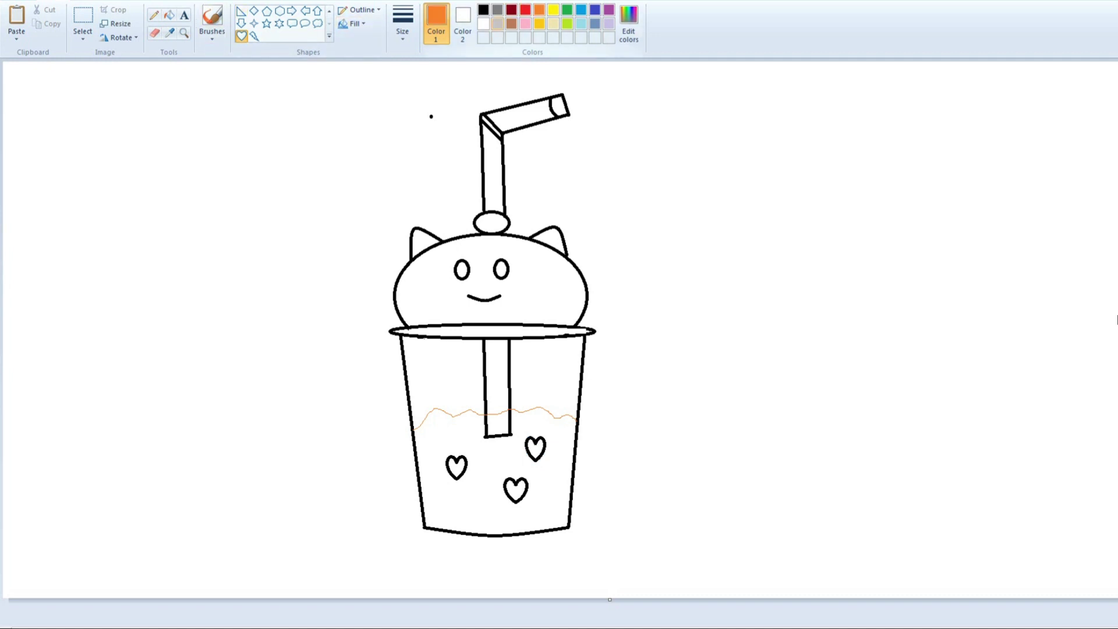
pyautogui.click(169, 14)
pyautogui.click(483, 507)
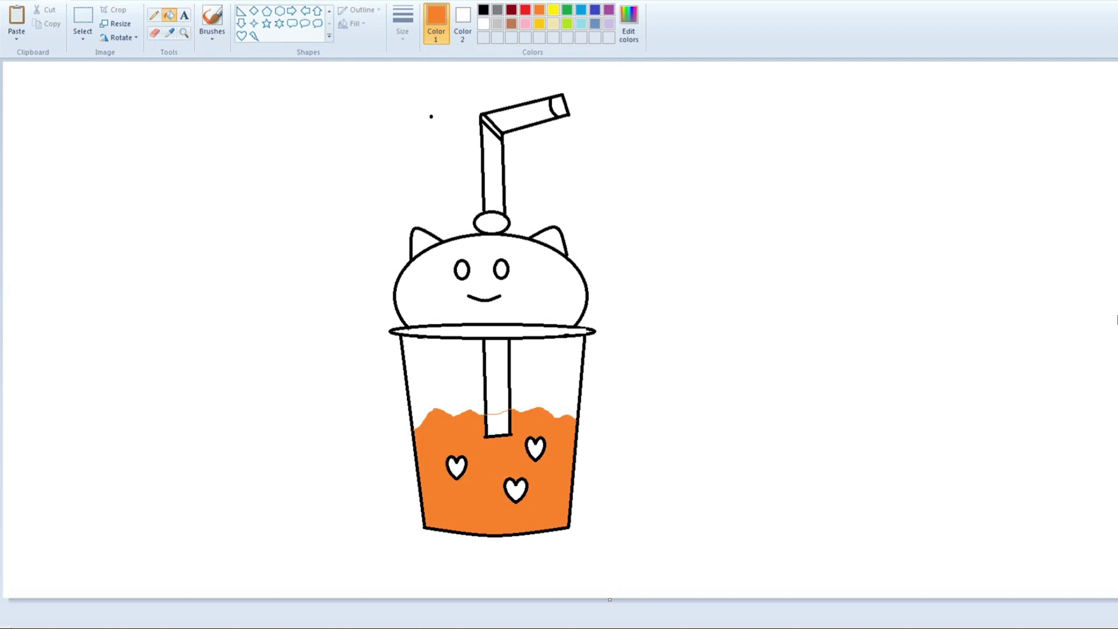
# - Fill the submerged end of the straw with orange and the three hearts in the drink with red
pyautogui.click(497, 422)
pyautogui.click(525, 9)
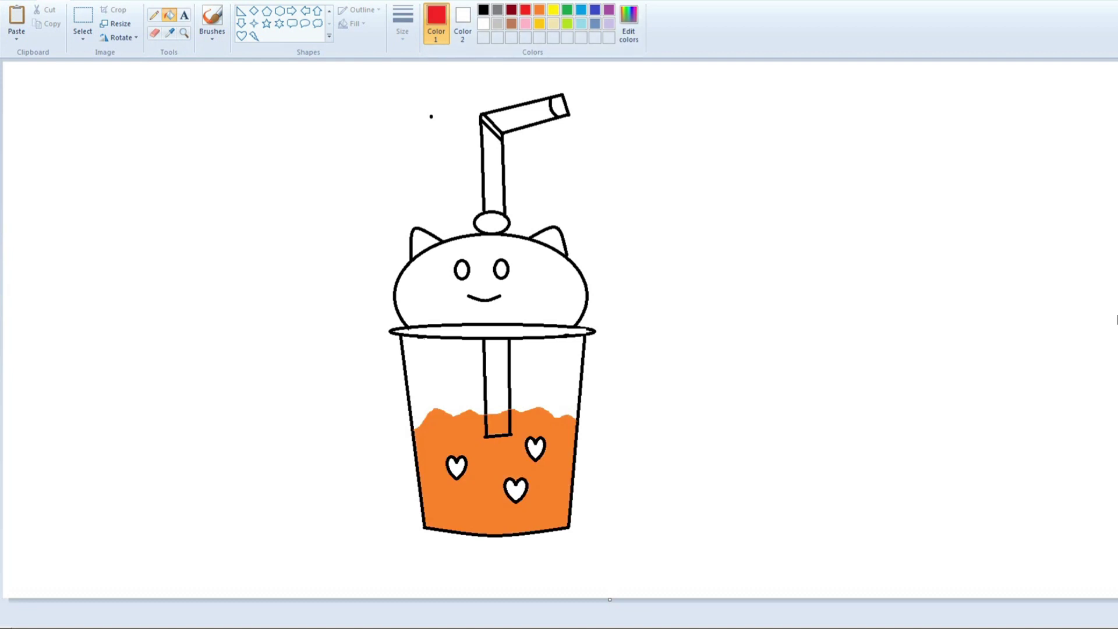
pyautogui.click(536, 447)
pyautogui.click(515, 489)
pyautogui.click(456, 466)
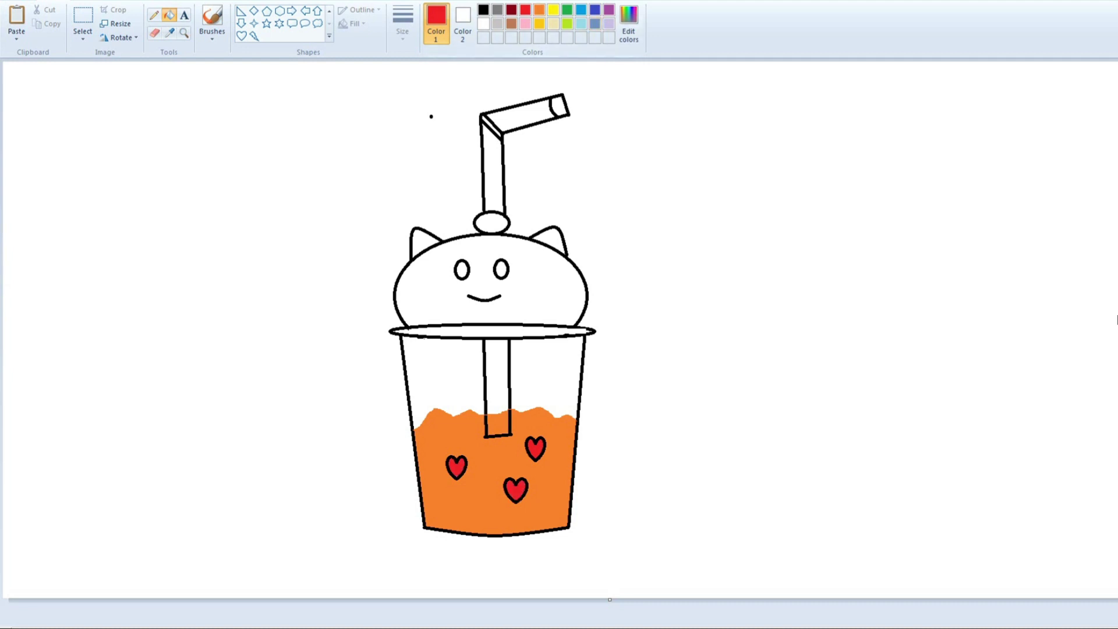
# - Fill the cat-faced domed lid with red, leaving the eyes white
pyautogui.click(581, 23)
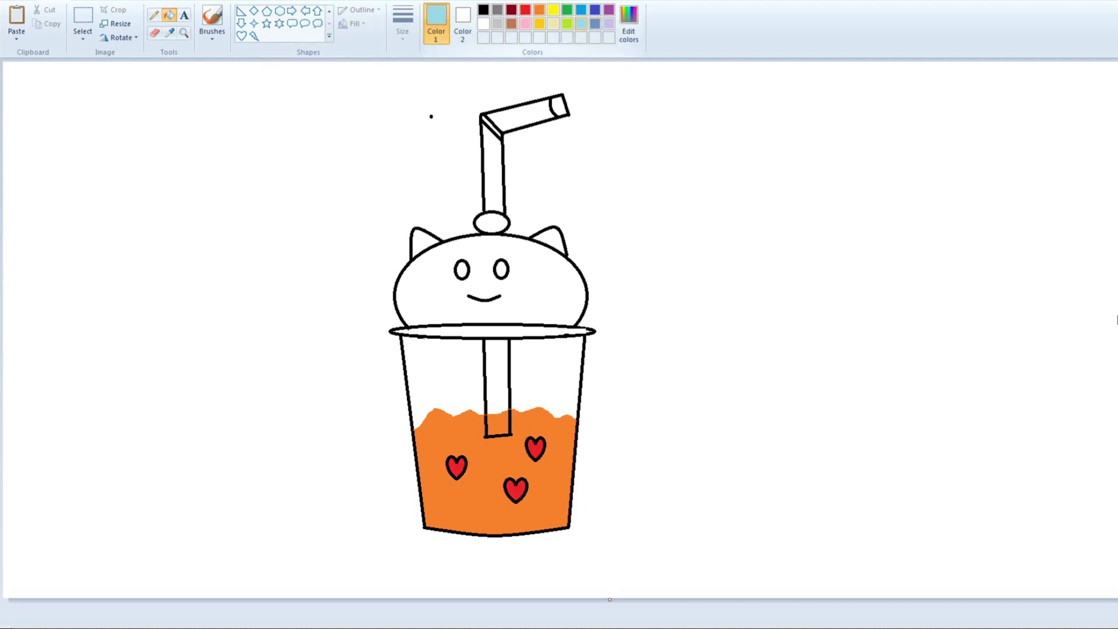
pyautogui.click(525, 9)
pyautogui.click(425, 292)
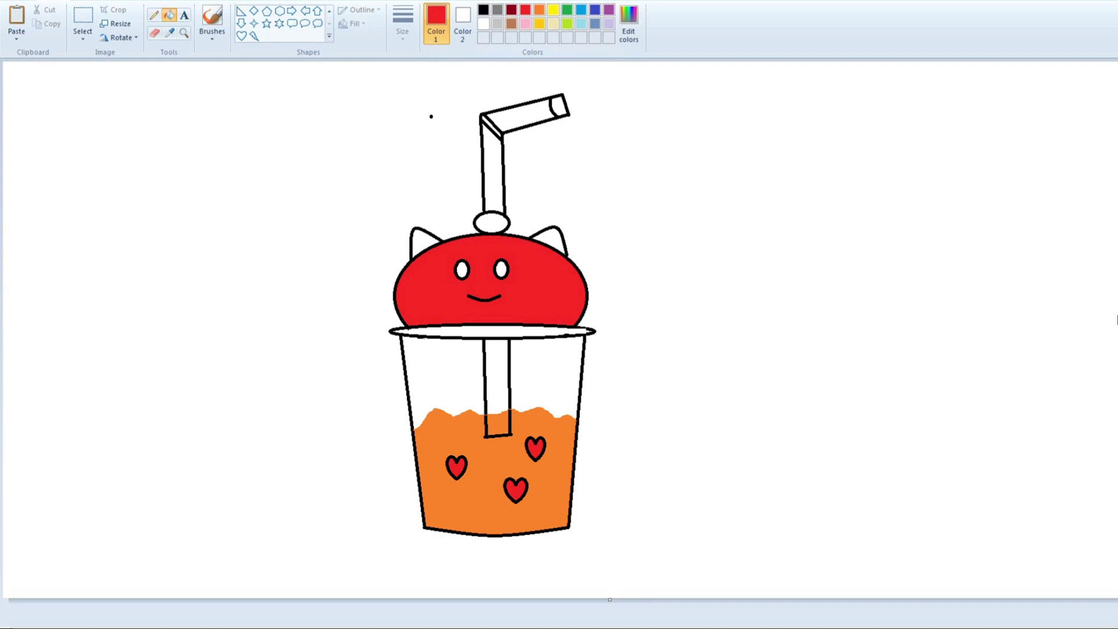
# - Fill the cup's rim, the straw inside the cup, all sections of the bent upper straw and the small oval on the dome with gold
pyautogui.click(540, 24)
pyautogui.click(492, 332)
pyautogui.click(497, 376)
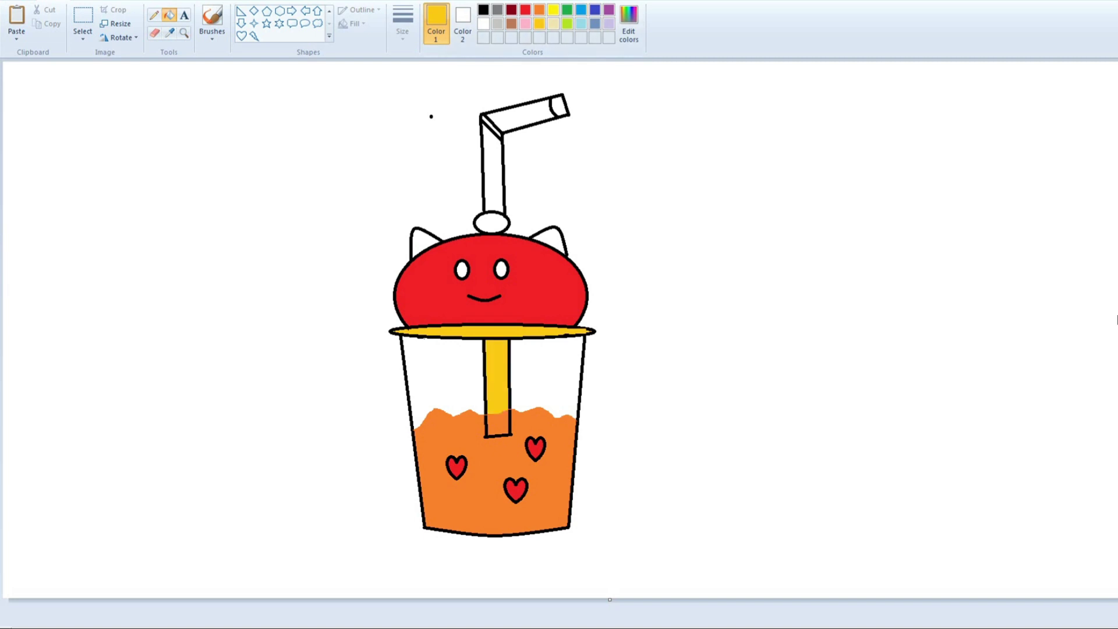
pyautogui.click(493, 169)
pyautogui.click(523, 115)
pyautogui.click(559, 106)
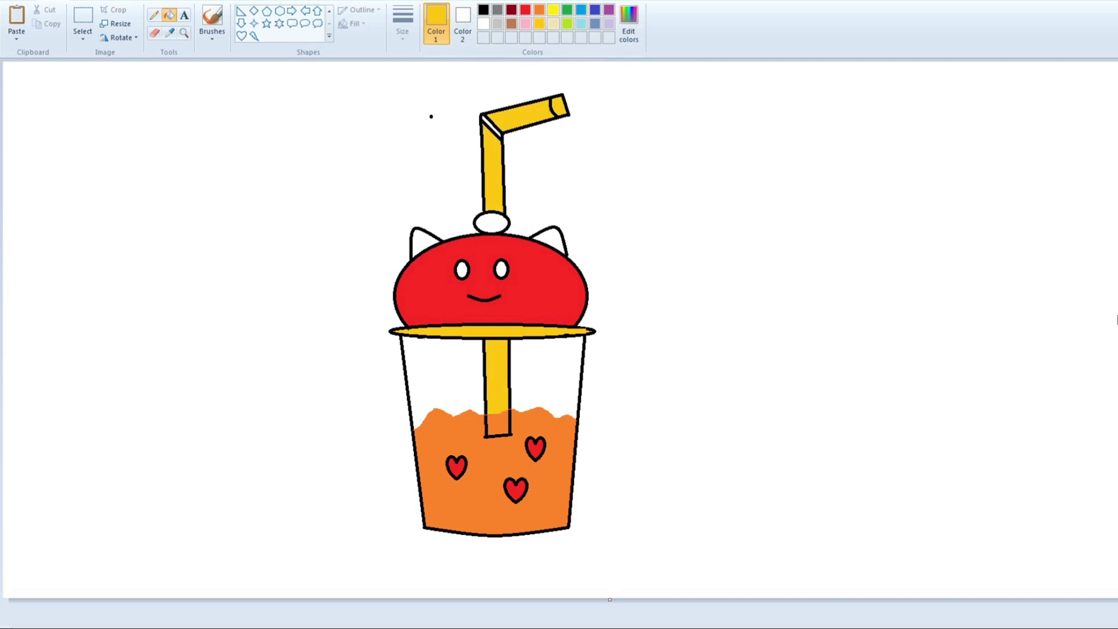
pyautogui.click(490, 126)
pyautogui.click(491, 222)
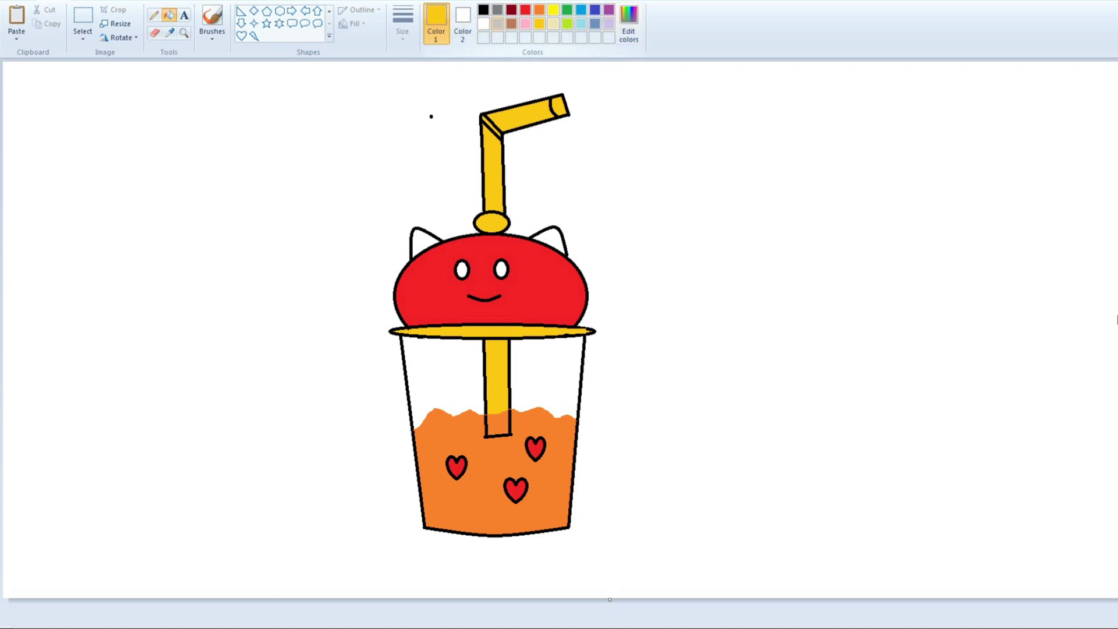
# - Fill both cat ears with black
pyautogui.click(483, 10)
pyautogui.click(423, 242)
pyautogui.click(552, 239)
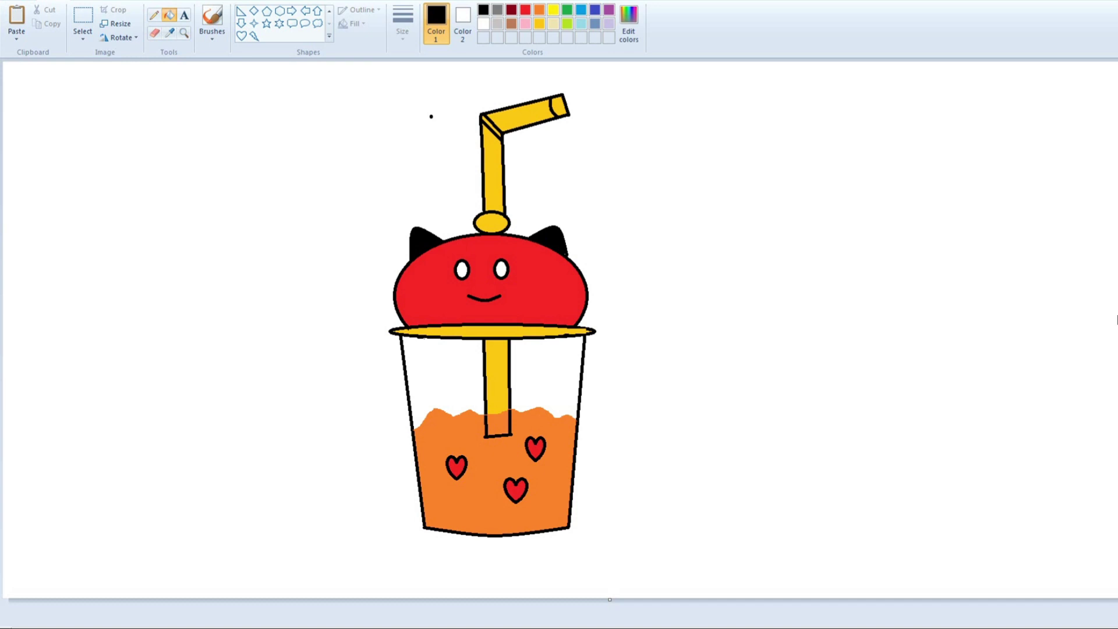
# - Undo the recent colour fills one after another, starting with the black cat ears
pyautogui.hotkey('ctrl', 'z')
pyautogui.hotkey('ctrl', 'z')
pyautogui.hotkey('ctrl', 'z')
pyautogui.hotkey('ctrl', 'z')
pyautogui.hotkey('ctrl', 'z')
pyautogui.hotkey('ctrl', 'z')
pyautogui.hotkey('ctrl', 'z')
pyautogui.hotkey('ctrl', 'z')
pyautogui.hotkey('ctrl', 'z')
pyautogui.hotkey('ctrl', 'z')
pyautogui.hotkey('ctrl', 'z')
pyautogui.hotkey('ctrl', 'z')
pyautogui.hotkey('ctrl', 'z')
pyautogui.hotkey('ctrl', 'z')
pyautogui.hotkey('ctrl', 'z')
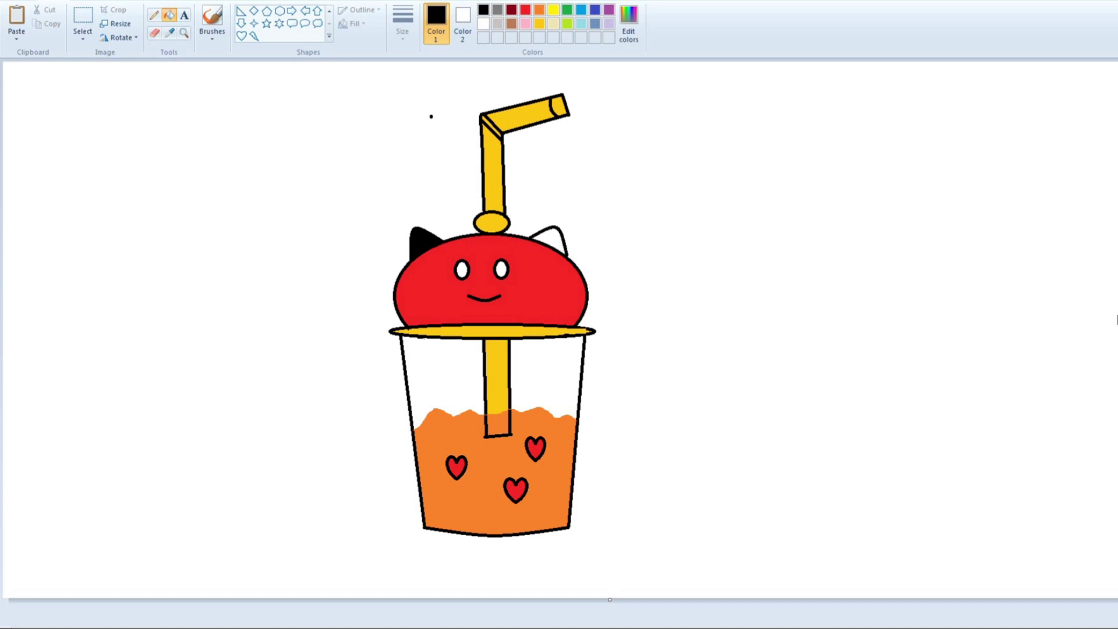